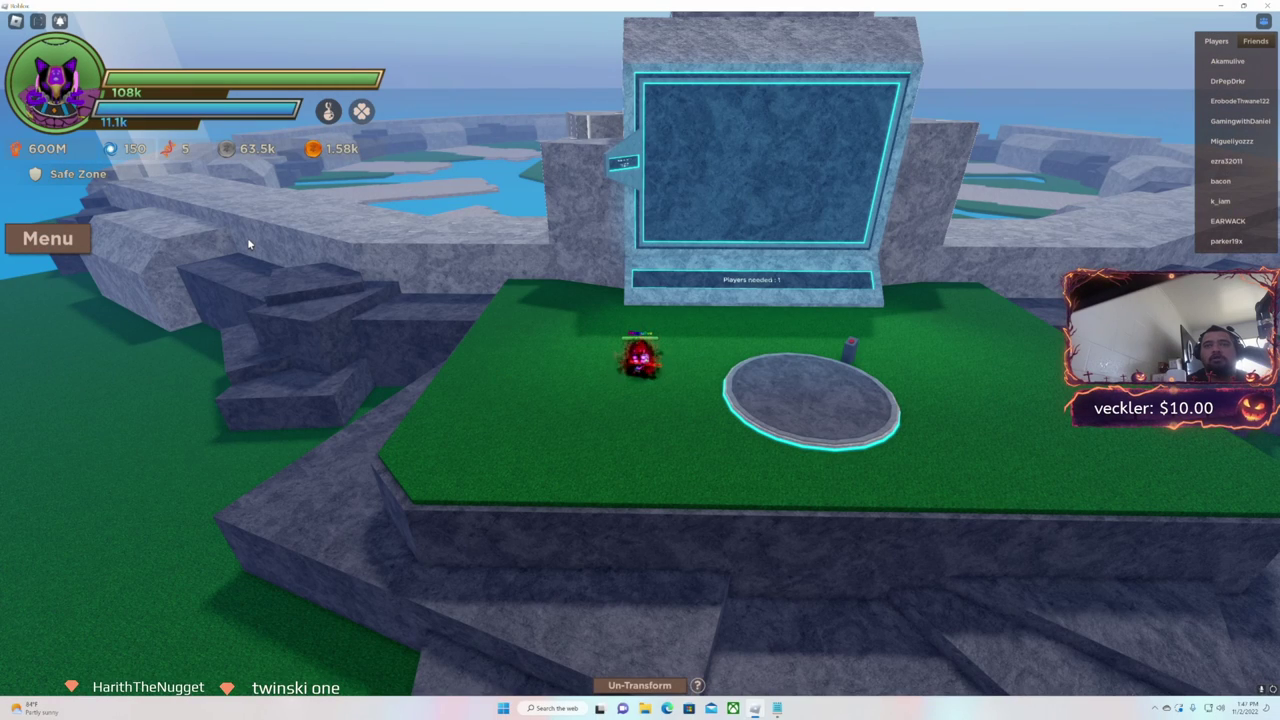
# Check the Mecha Jacket Top set bonuses and Ultra Instinct details in the inventory
pyautogui.click(48, 238)
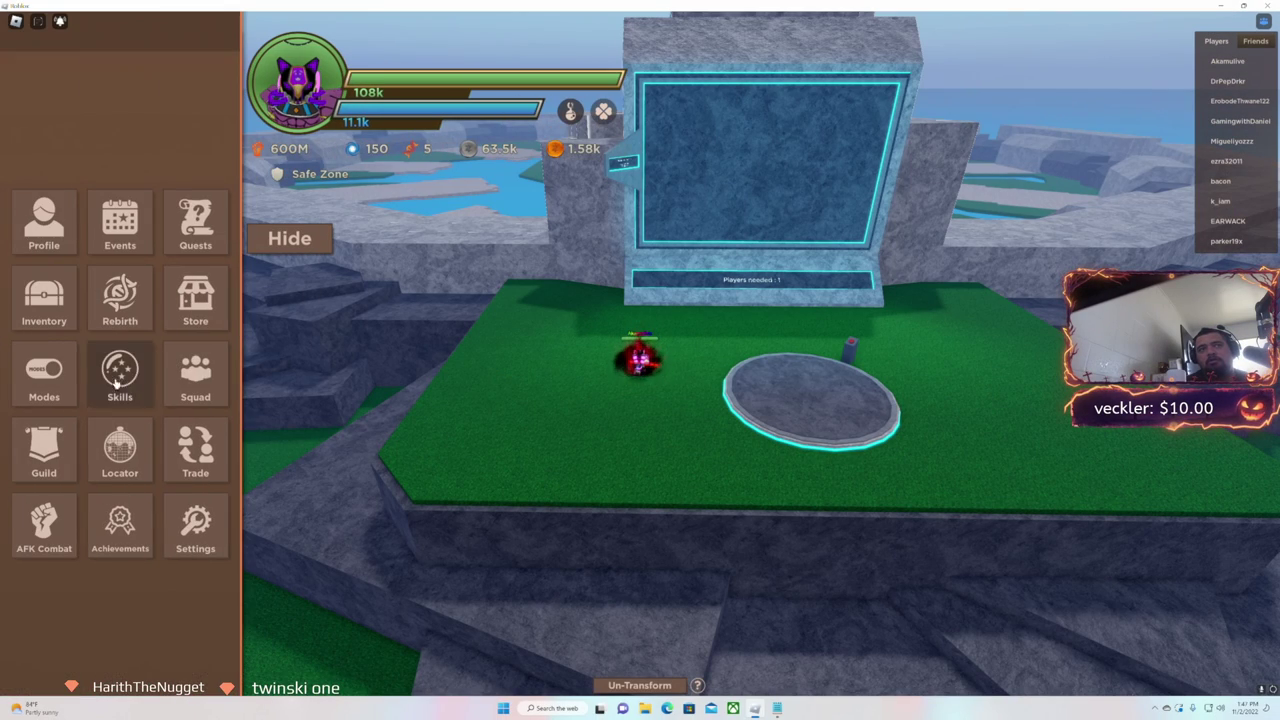
pyautogui.click(44, 300)
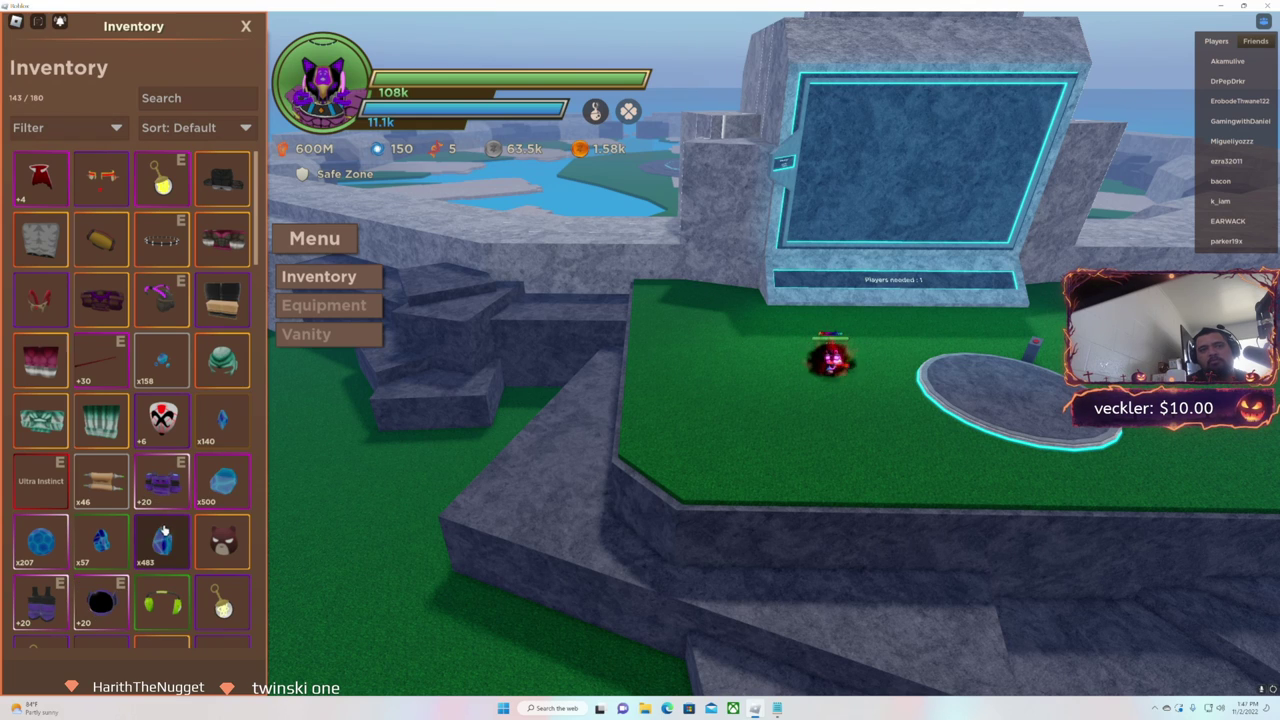
pyautogui.click(165, 488)
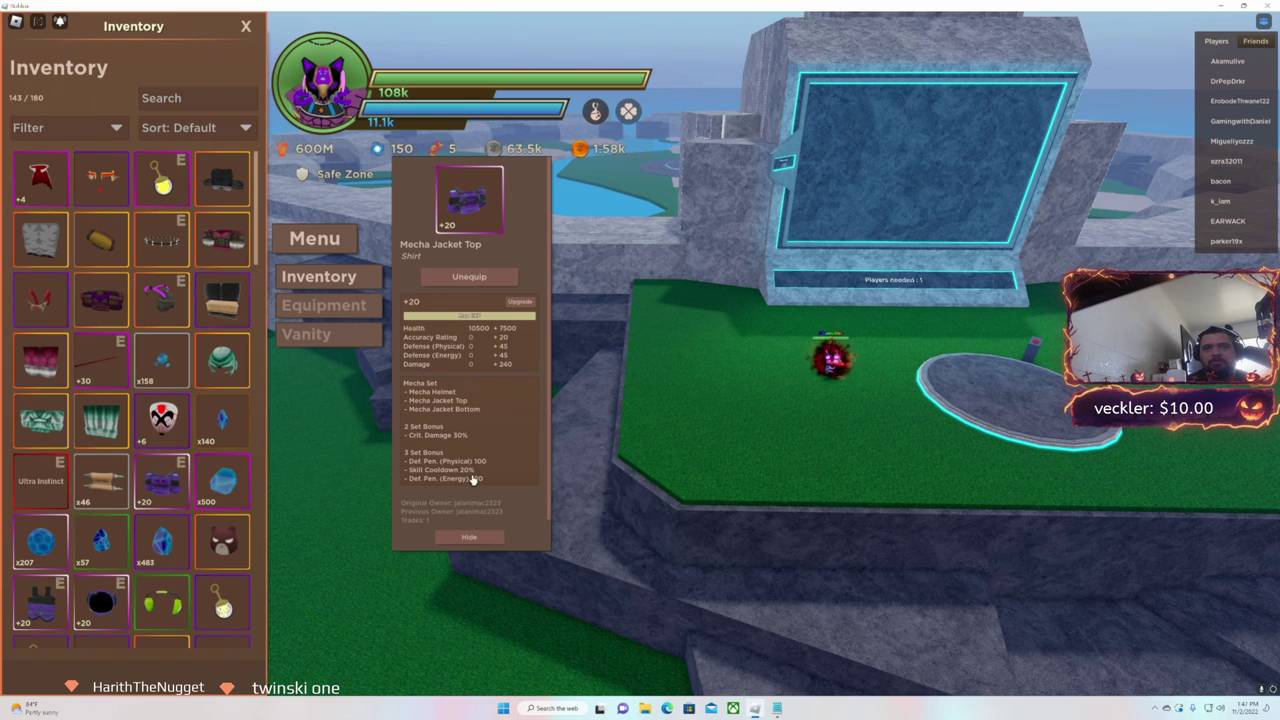
pyautogui.click(42, 481)
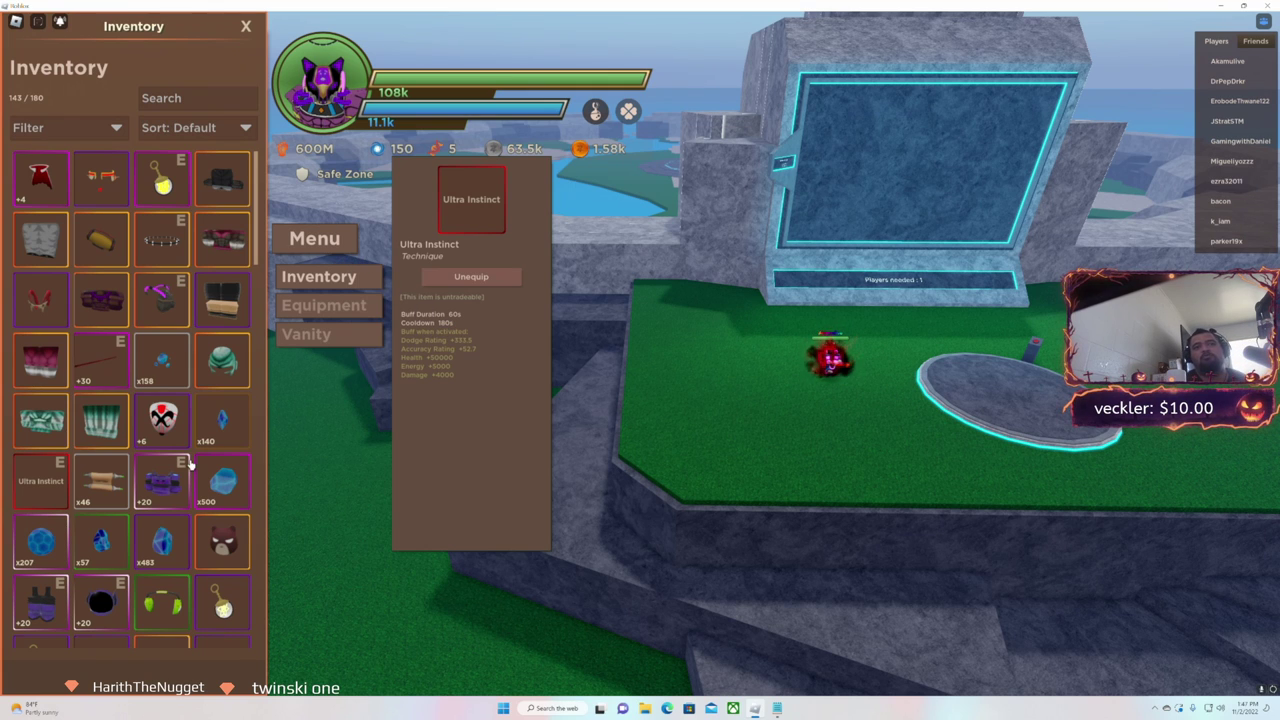
pyautogui.click(314, 238)
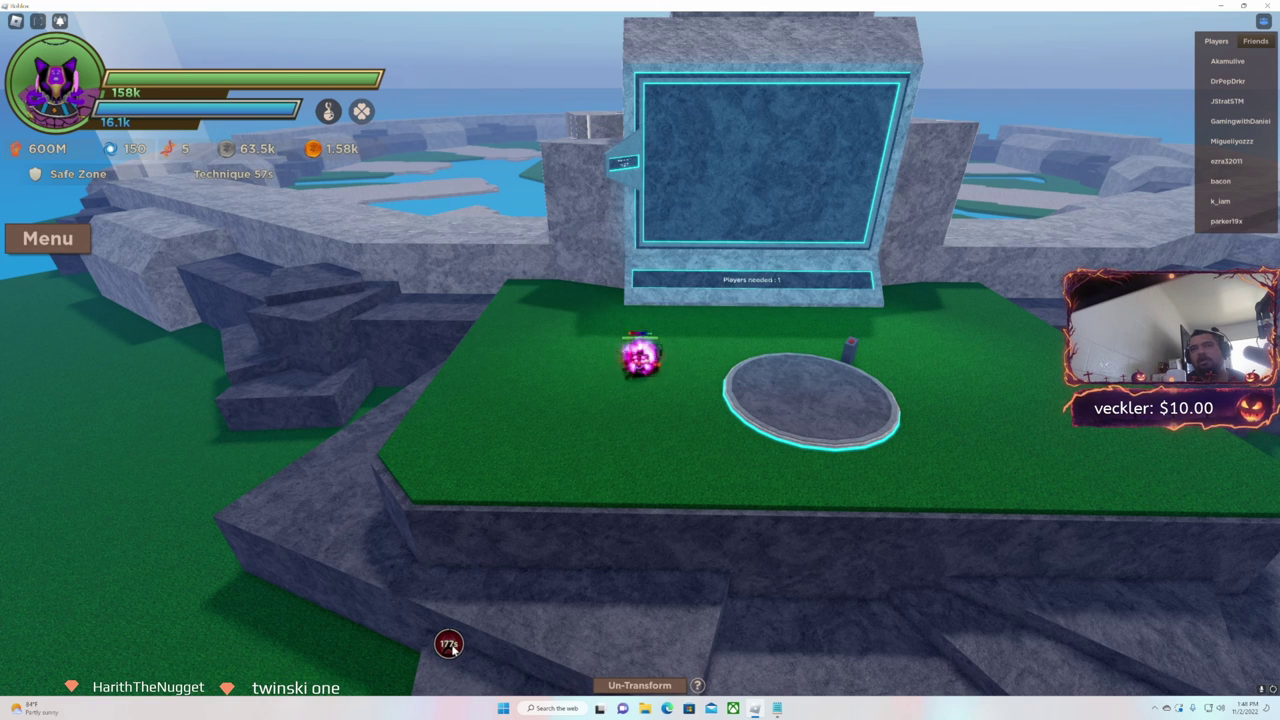
# Walk onto the raid pad, then advance through the arena toward the Mecha Soldier
pyautogui.rightClick(527, 486)
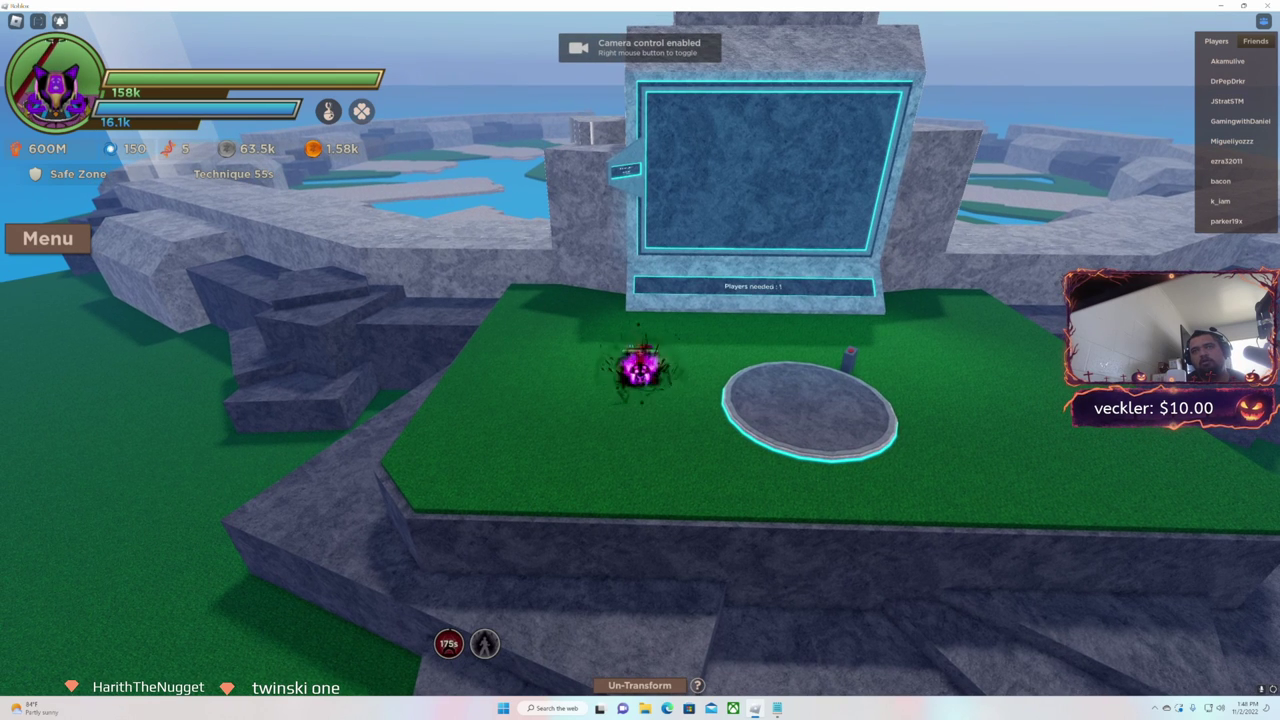
pyautogui.press('d')
pyautogui.scroll(-3, 640, 360)
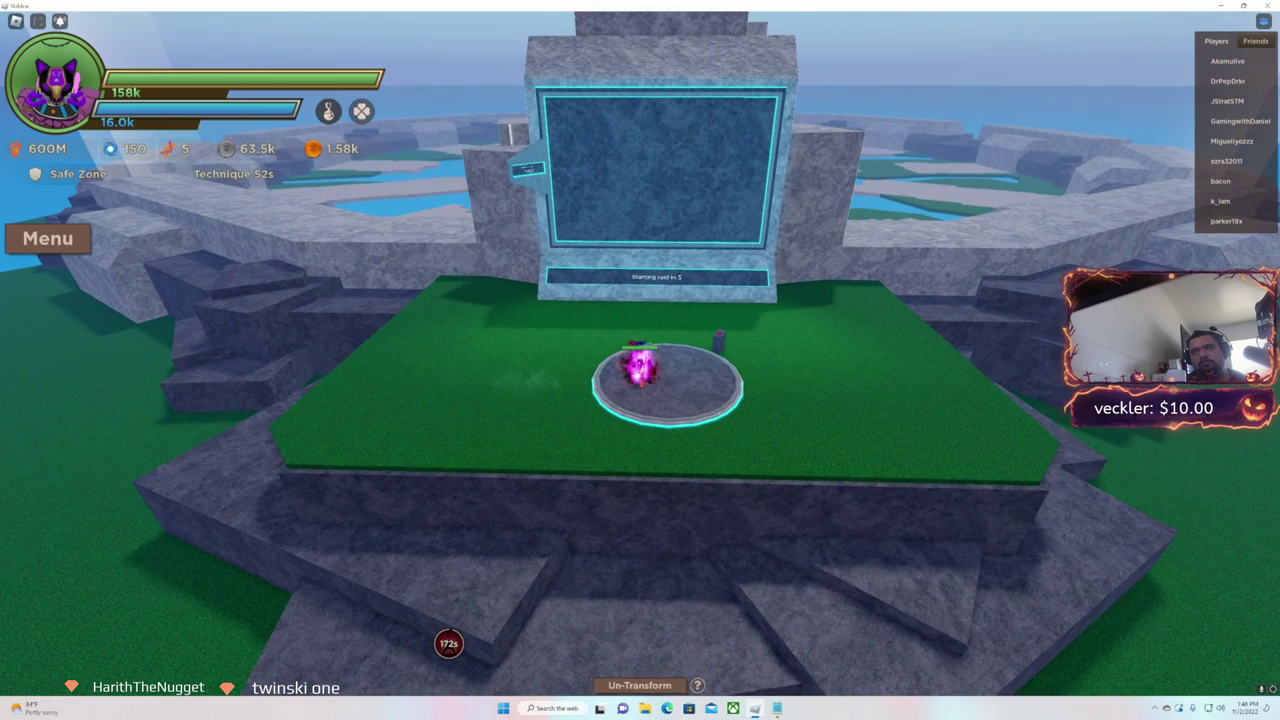
pyautogui.rightClick(521, 330)
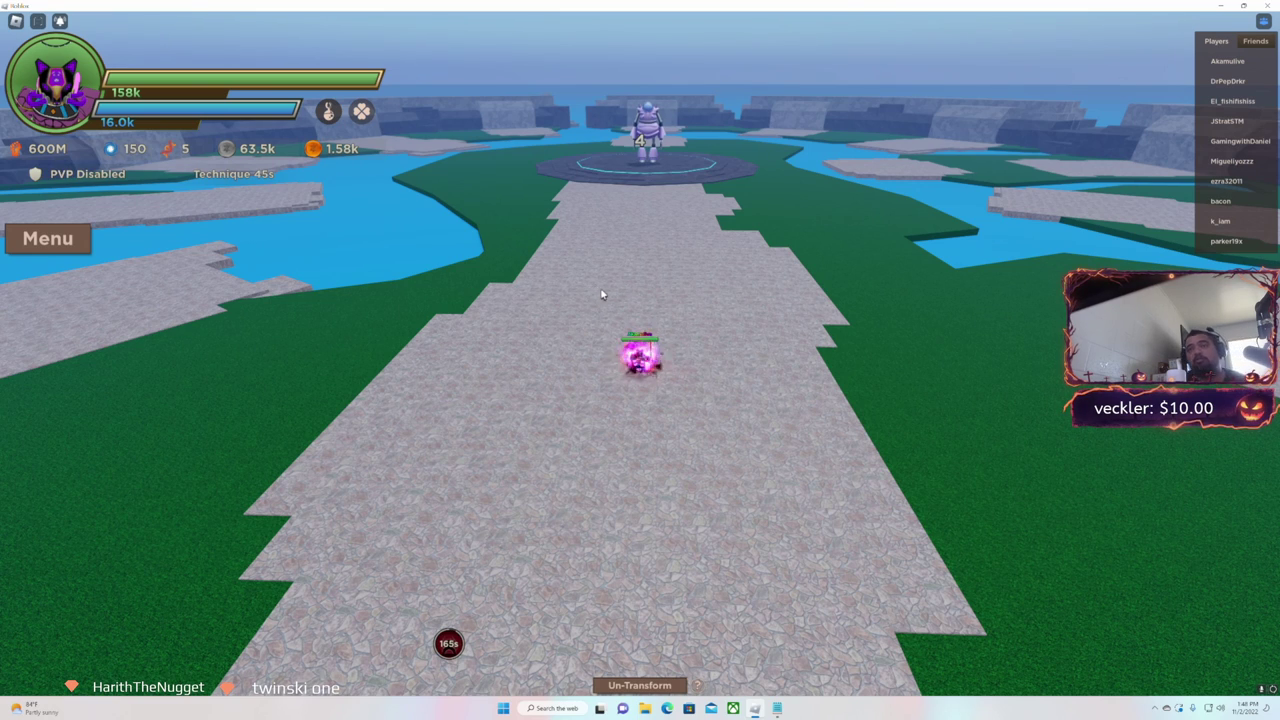
pyautogui.rightClick(641, 368)
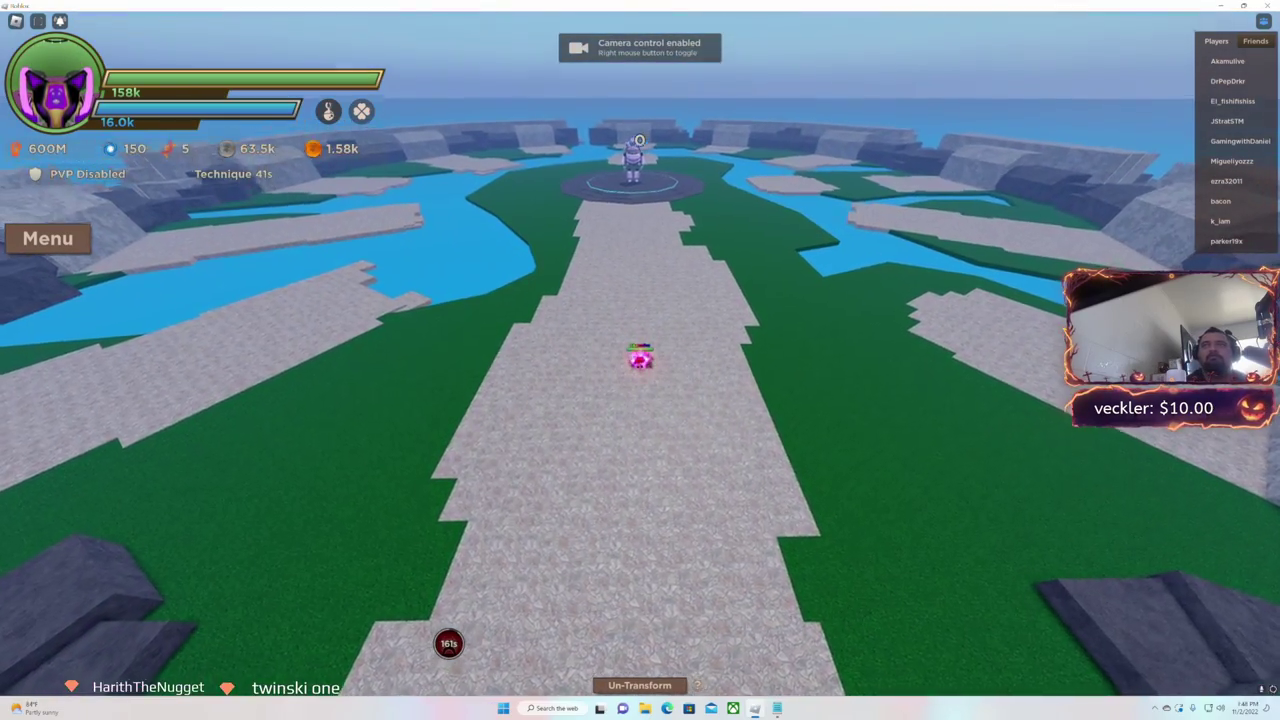
pyautogui.press('w')
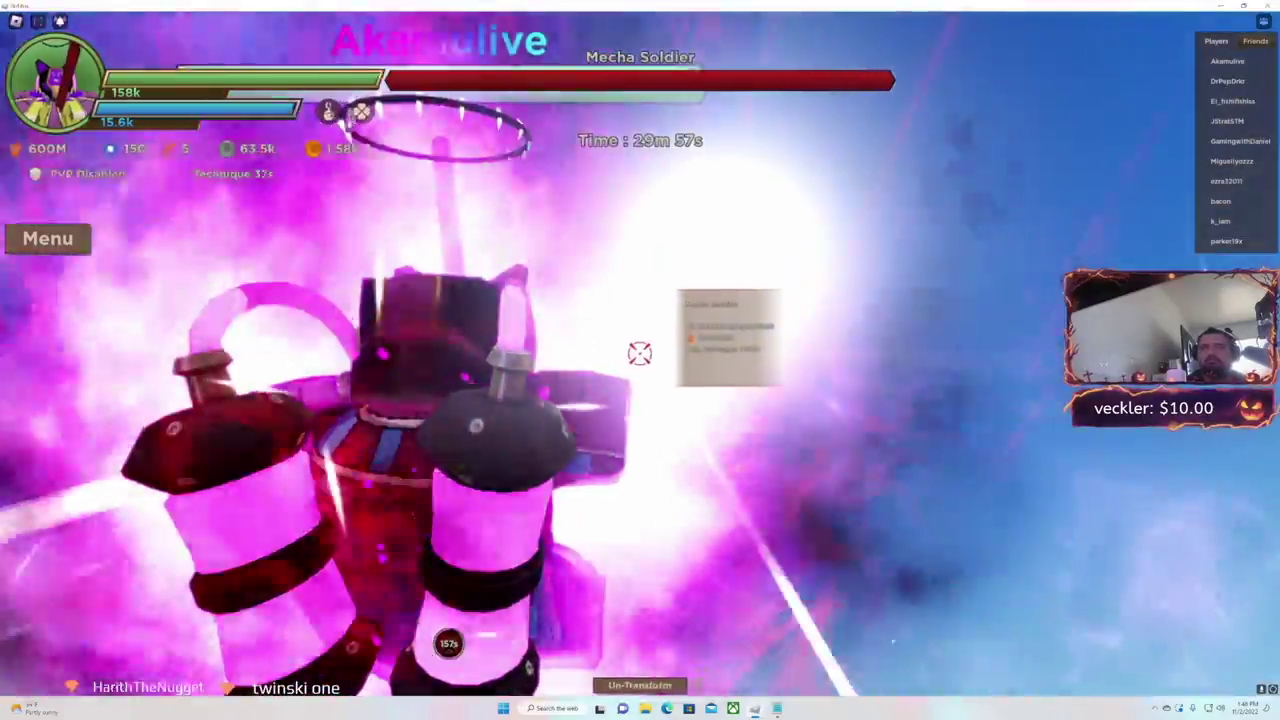
# Hit the Mecha Soldier with repeated attacks and skills
pyautogui.click(638, 352)
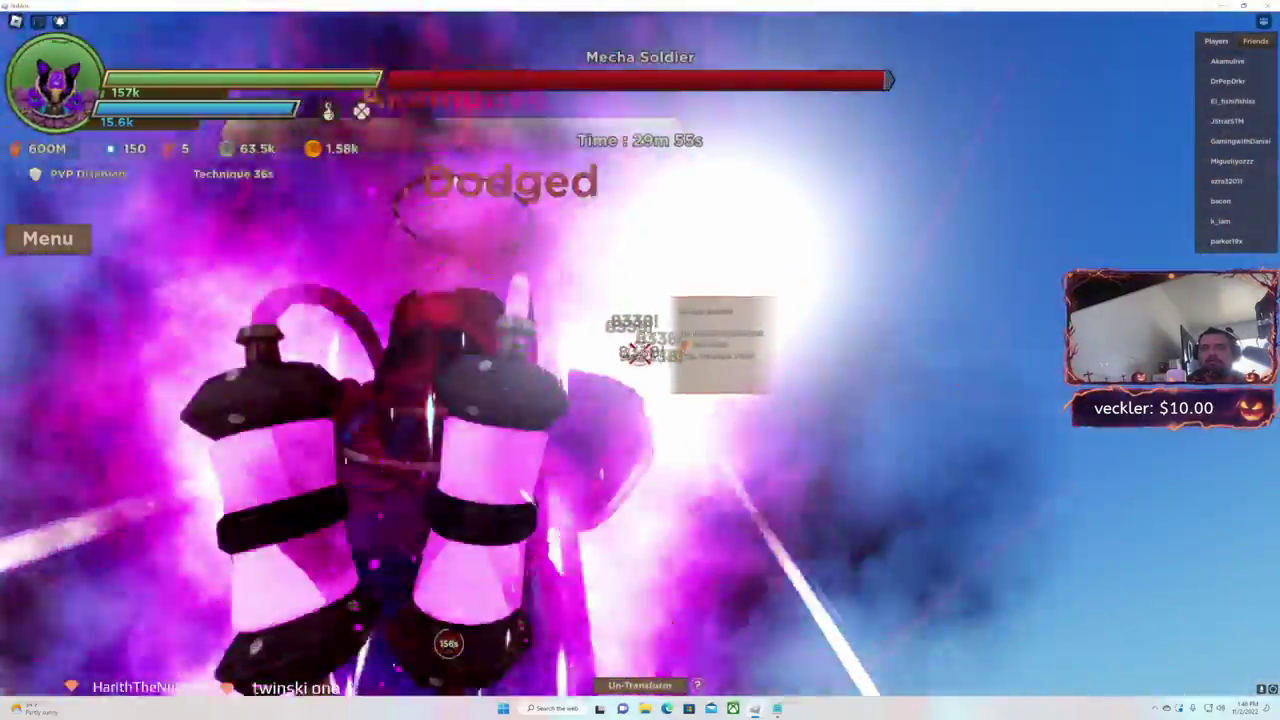
pyautogui.click(638, 352)
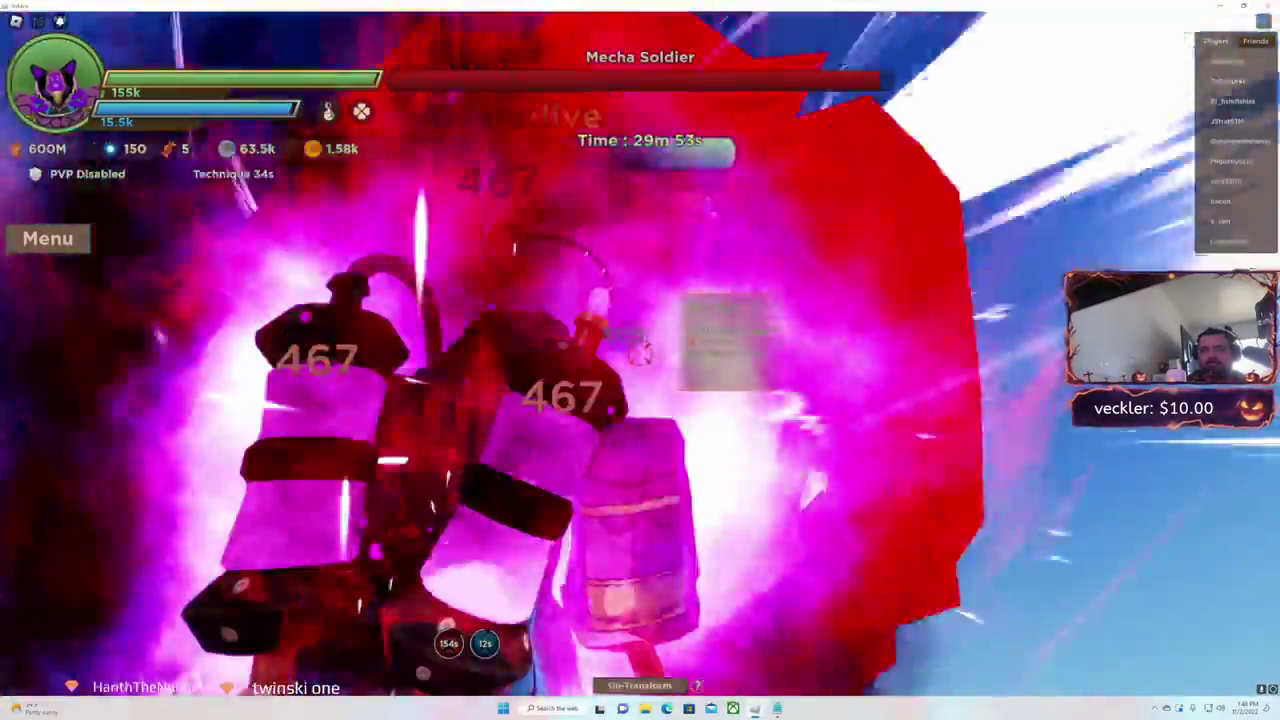
pyautogui.click(638, 352)
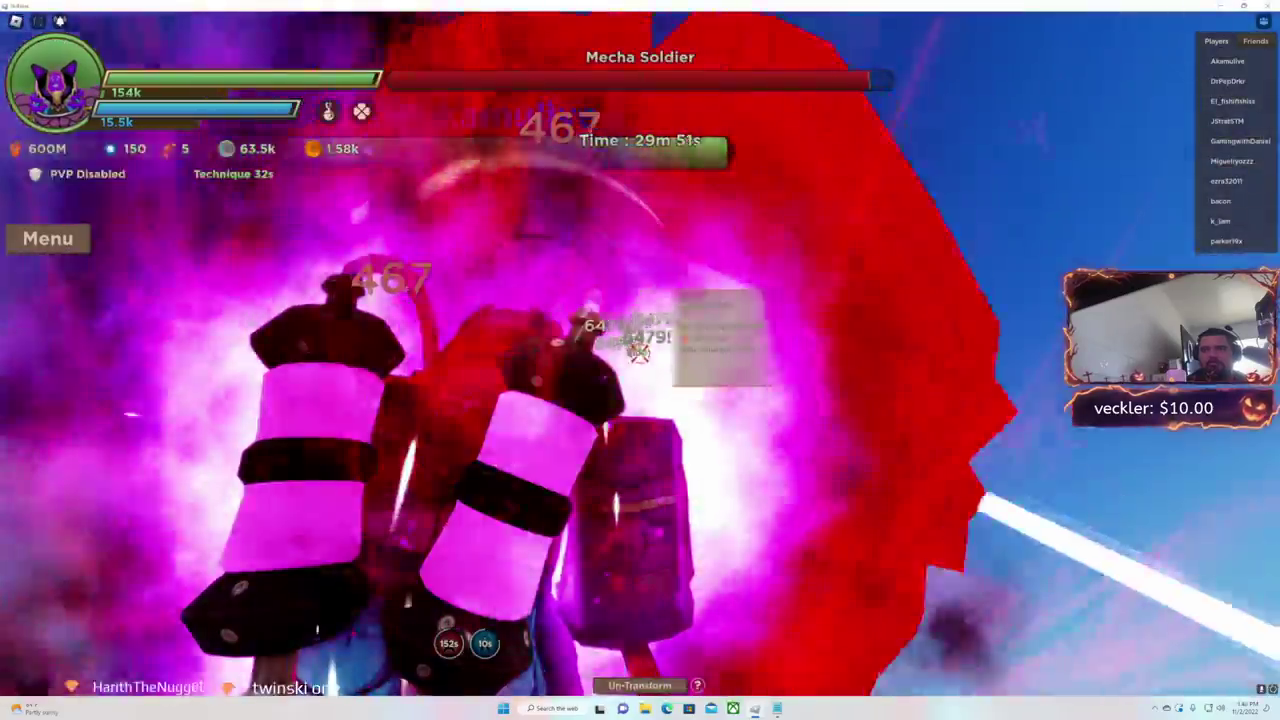
pyautogui.click(638, 352)
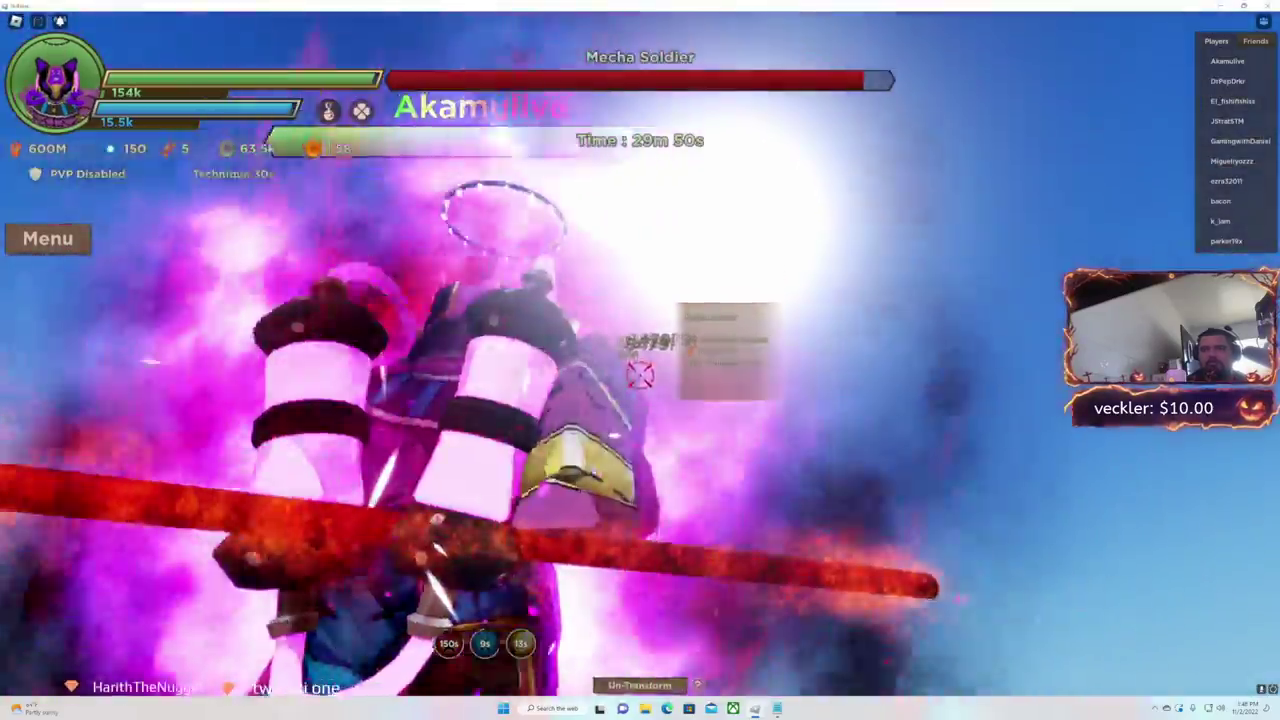
pyautogui.click(638, 375)
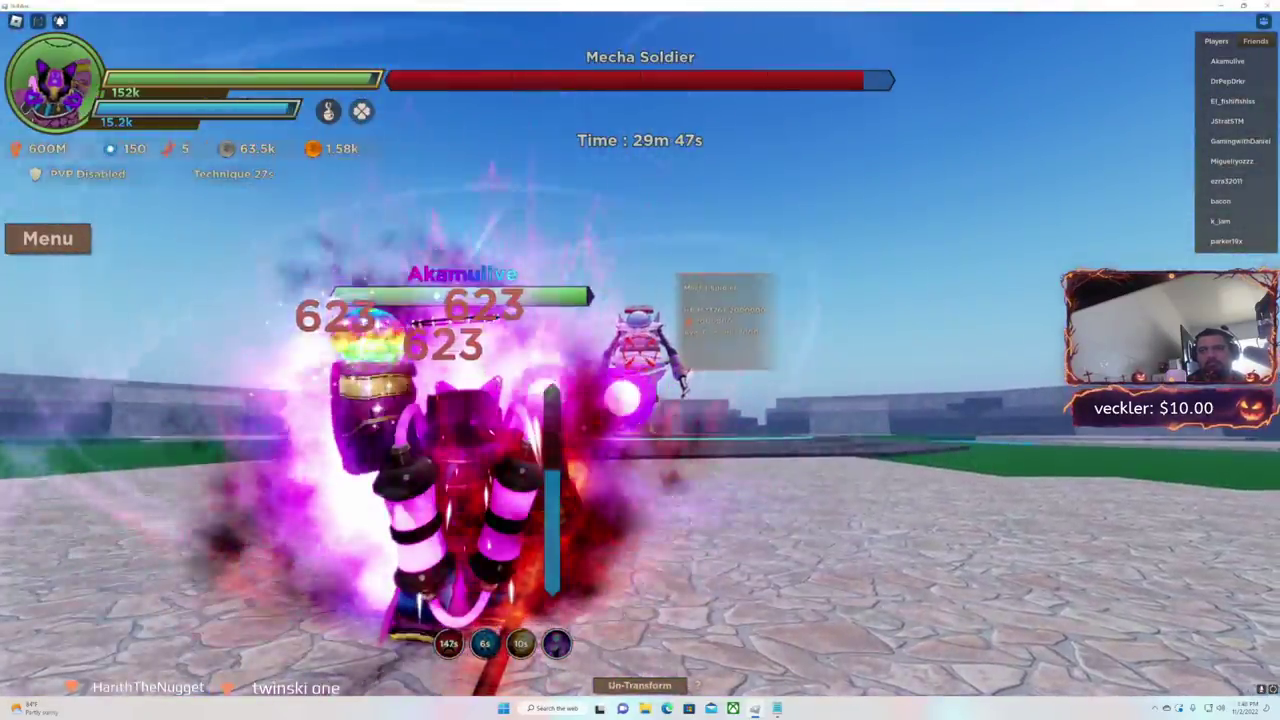
# Transform into a mecha and blast the boss with purple explosions for heavy damage
pyautogui.click(638, 352)
pyautogui.click(638, 352)
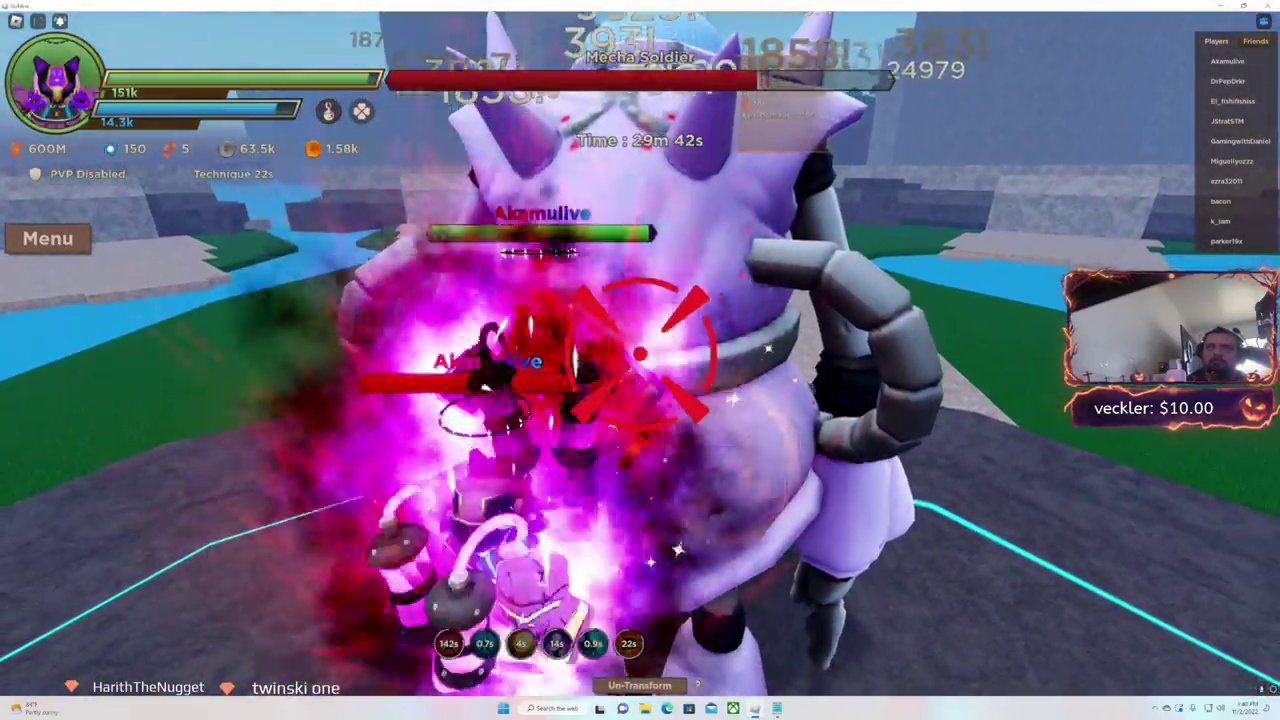
pyautogui.click(638, 352)
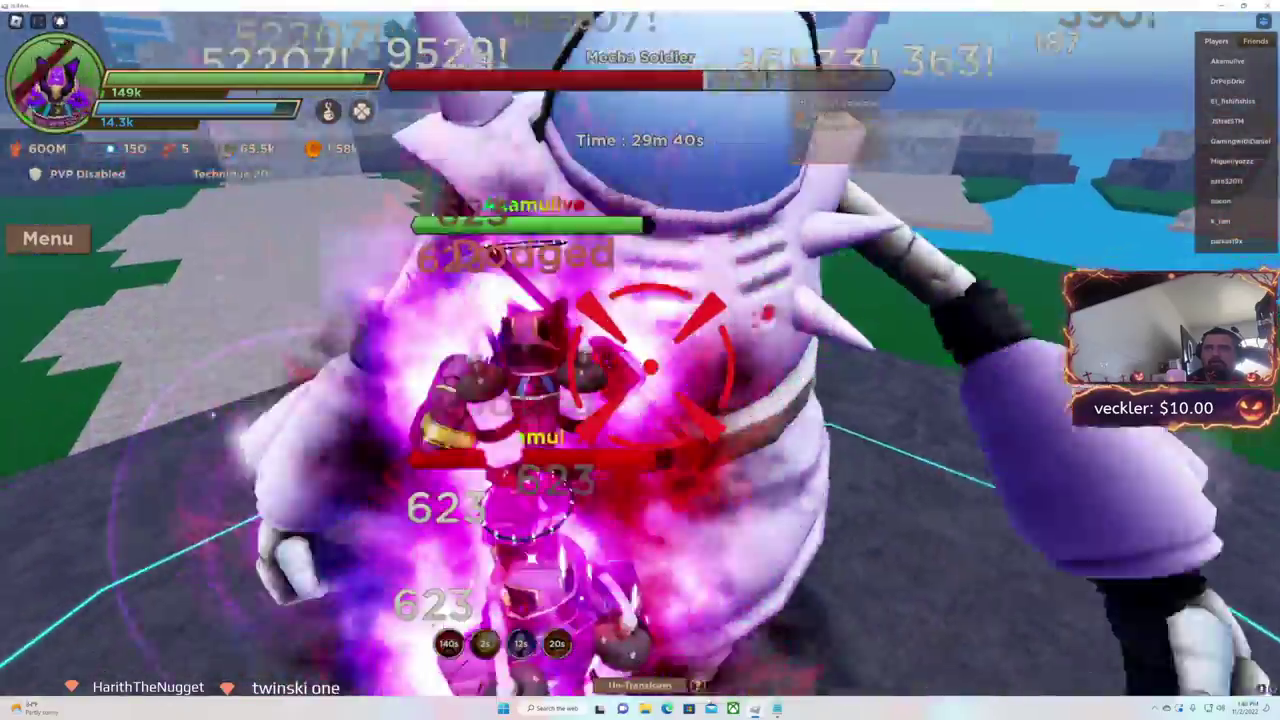
pyautogui.click(638, 352)
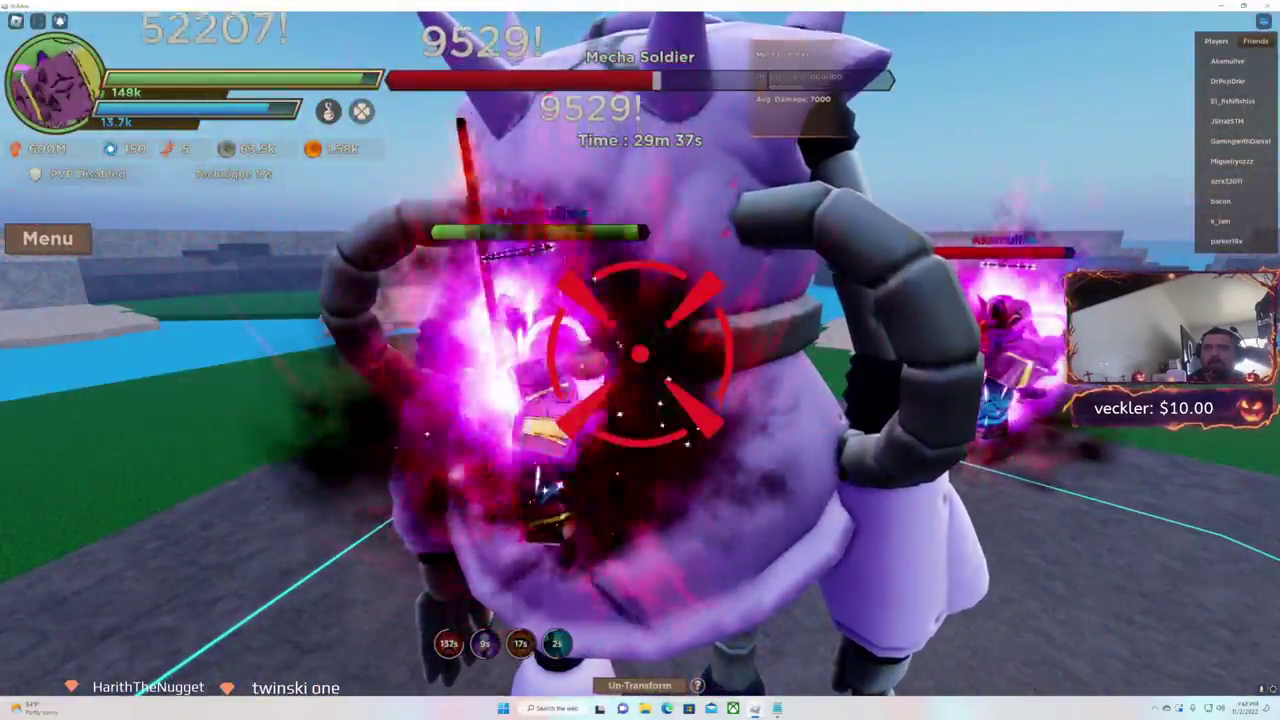
pyautogui.click(638, 352)
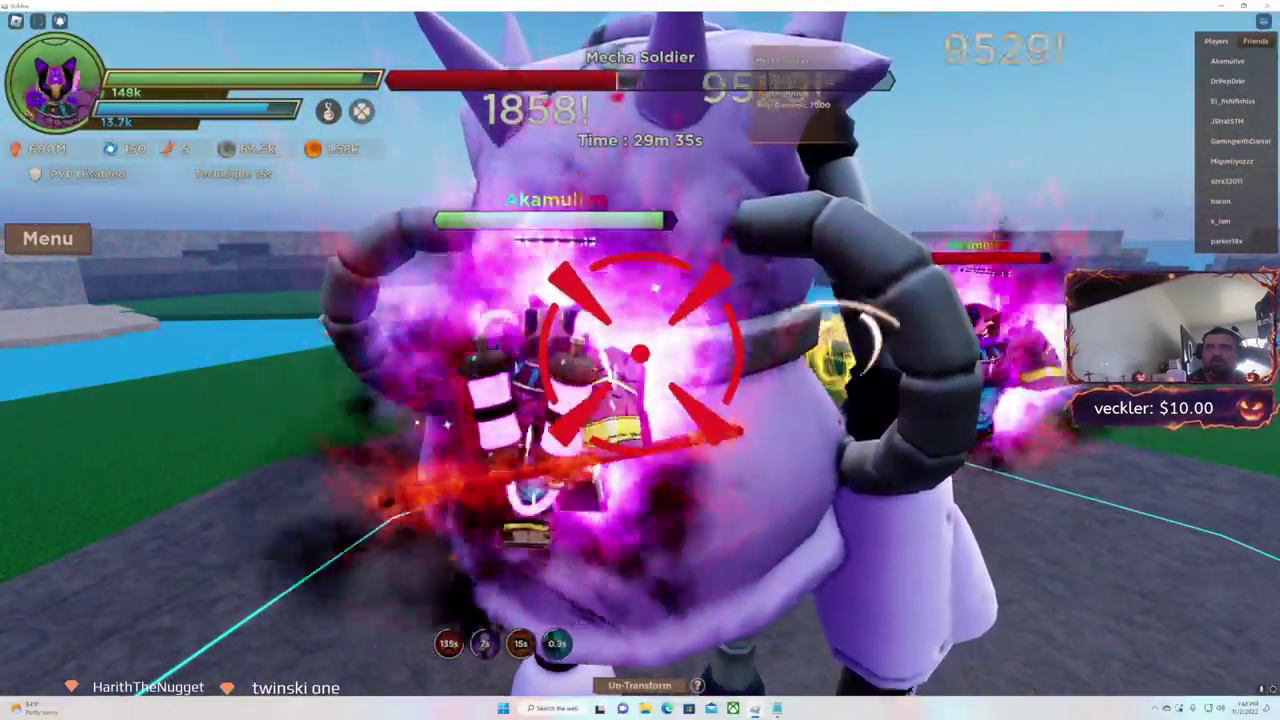